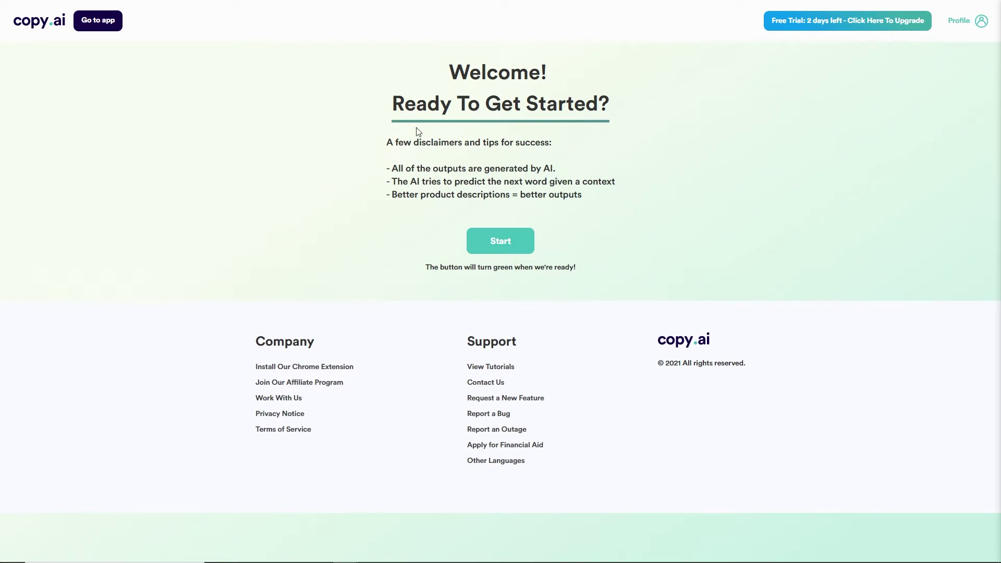
Highlight the welcome-page notes about AI-generated outputs and next-word prediction
{"action": "left_click_drag", "start_coordinate": [404, 168], "coordinate": [546, 168]}
{"action": "left_click_drag", "start_coordinate": [404, 181], "coordinate": [614, 185]}
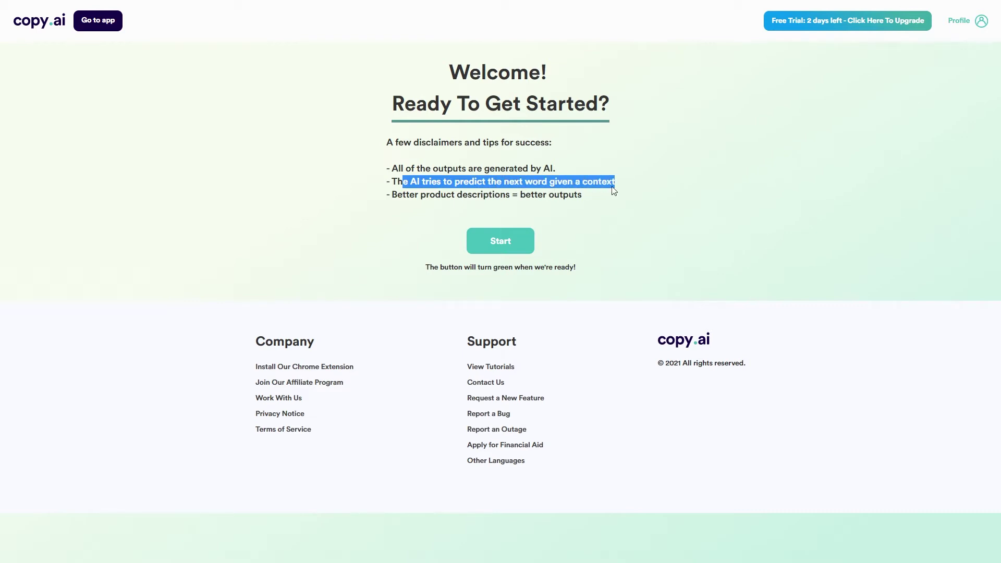
{"action": "left_click", "coordinate": [614, 185]}
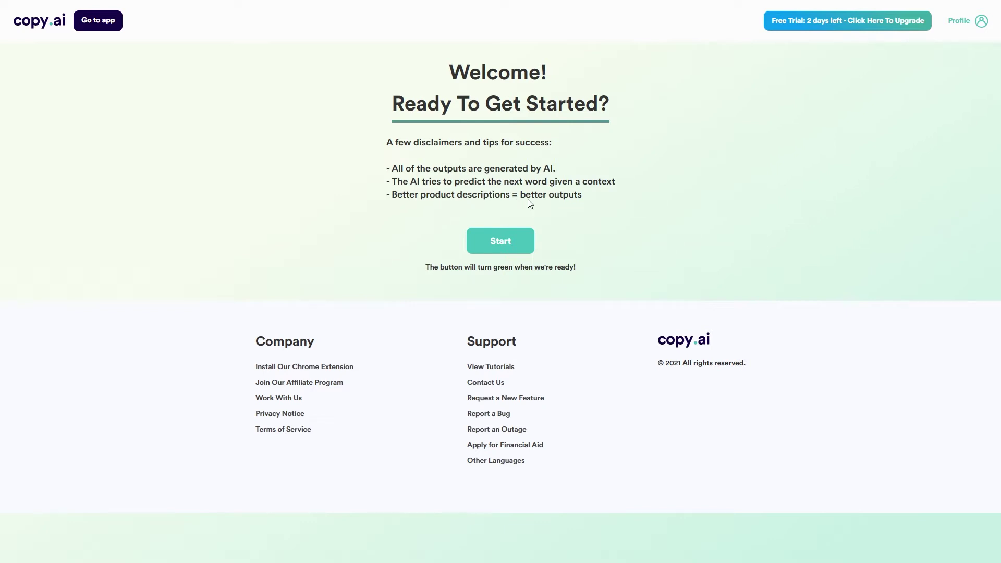
Start the tool playground and choose the Product Descriptions generator
{"action": "left_click", "coordinate": [508, 246]}
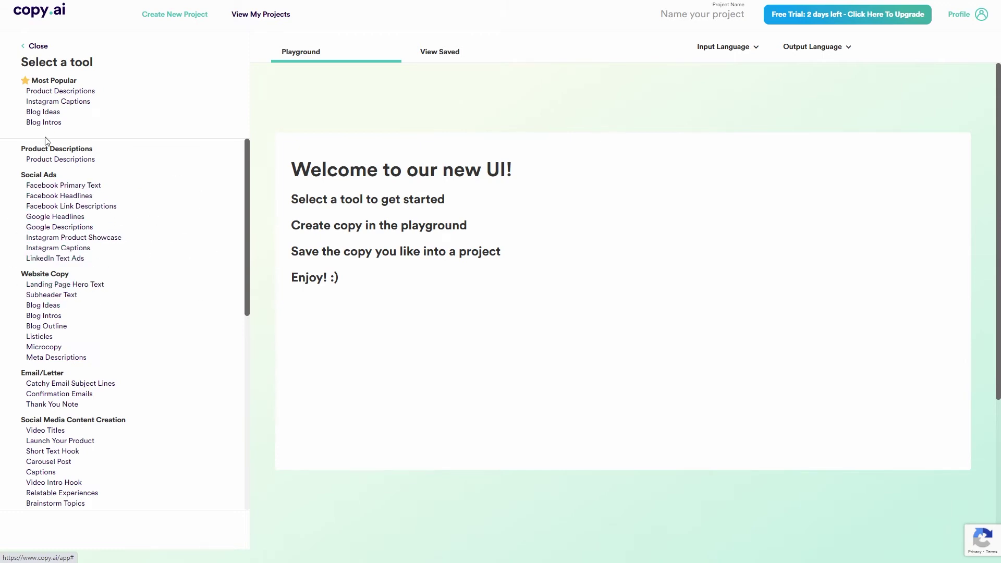
{"action": "left_click", "coordinate": [64, 162]}
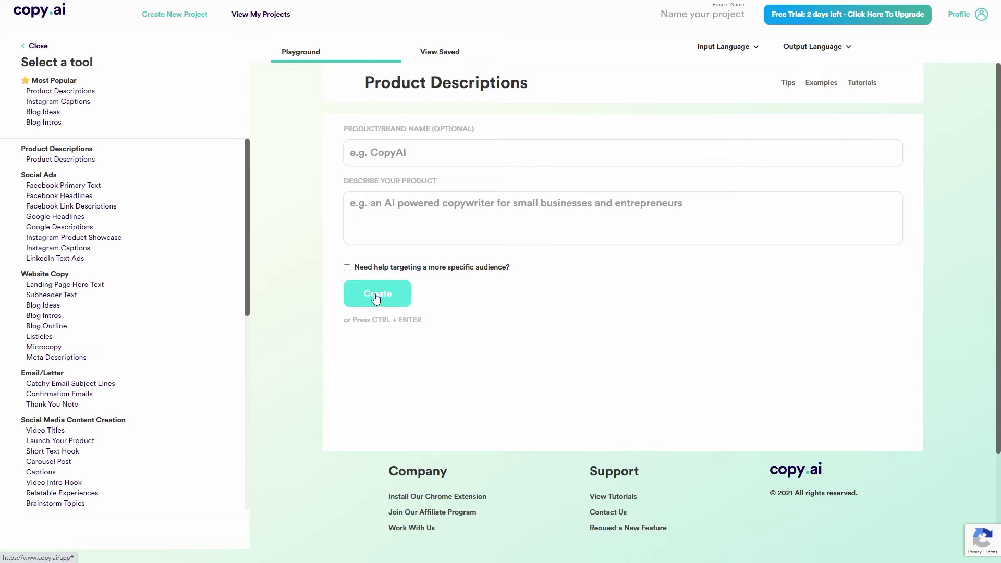
Enter brand name 'WordPress Masterclass' and a course description about building, securing and tracking a site
{"action": "left_click", "coordinate": [385, 147]}
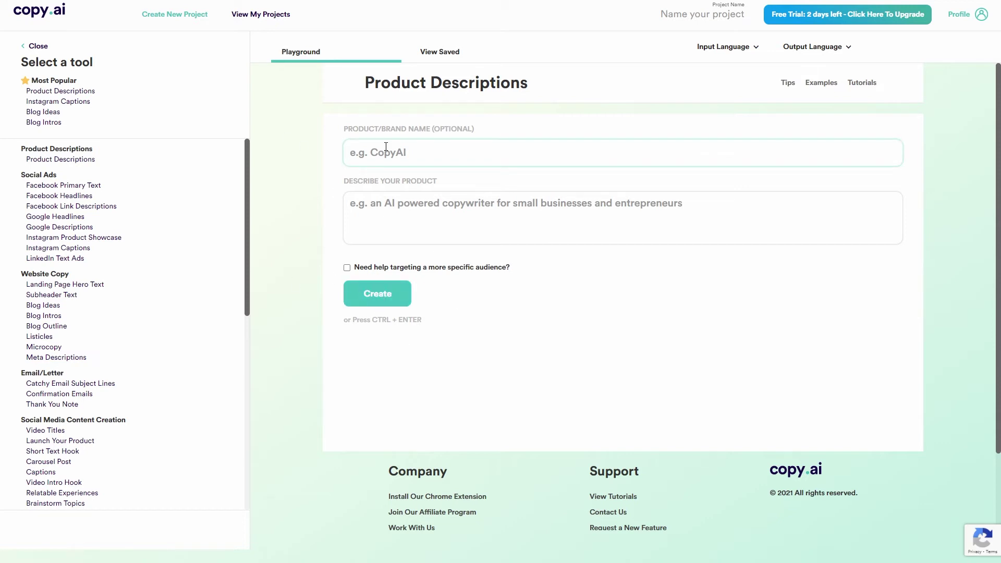
{"action": "type", "text": "WordPress Masterclass"}
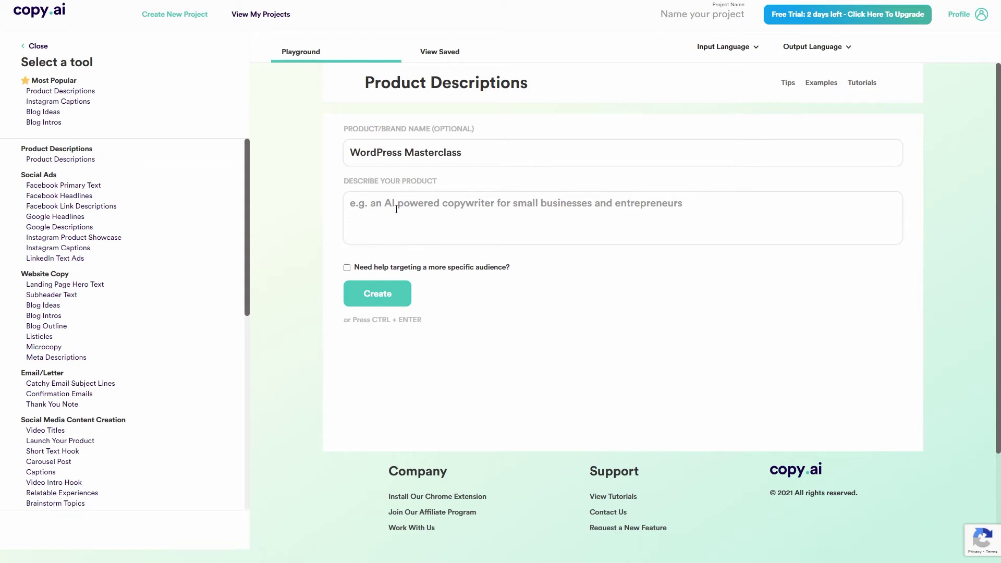
{"action": "left_click", "coordinate": [396, 209]}
{"action": "type", "text": "Lear"}
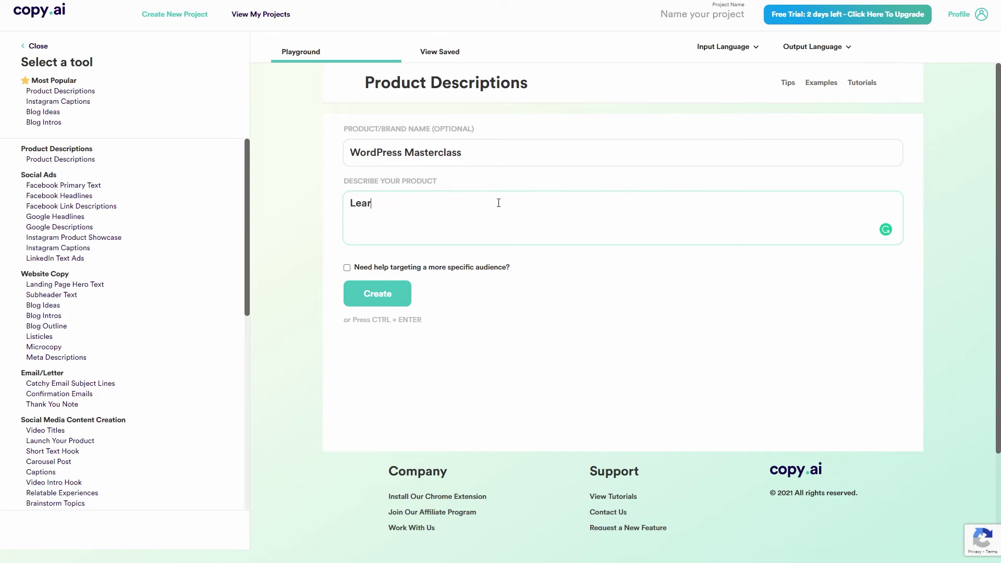
{"action": "type", "text": "n how to buil"}
{"action": "type", "text": "d a professio"}
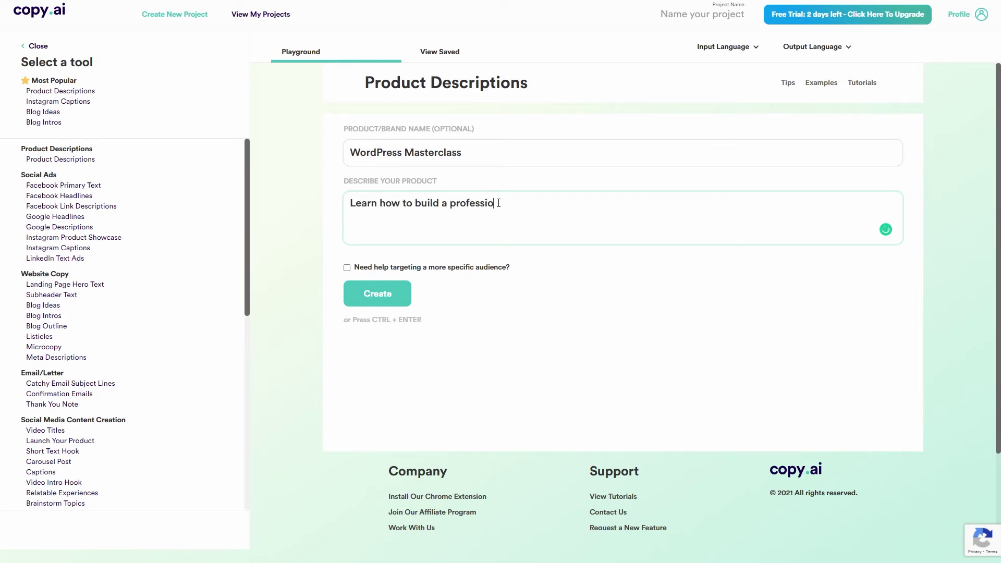
{"action": "type", "text": "nal WordPr"}
{"action": "type", "text": "ess websit"}
{"action": "type", "text": "e,"}
{"action": "type", "text": " install an "}
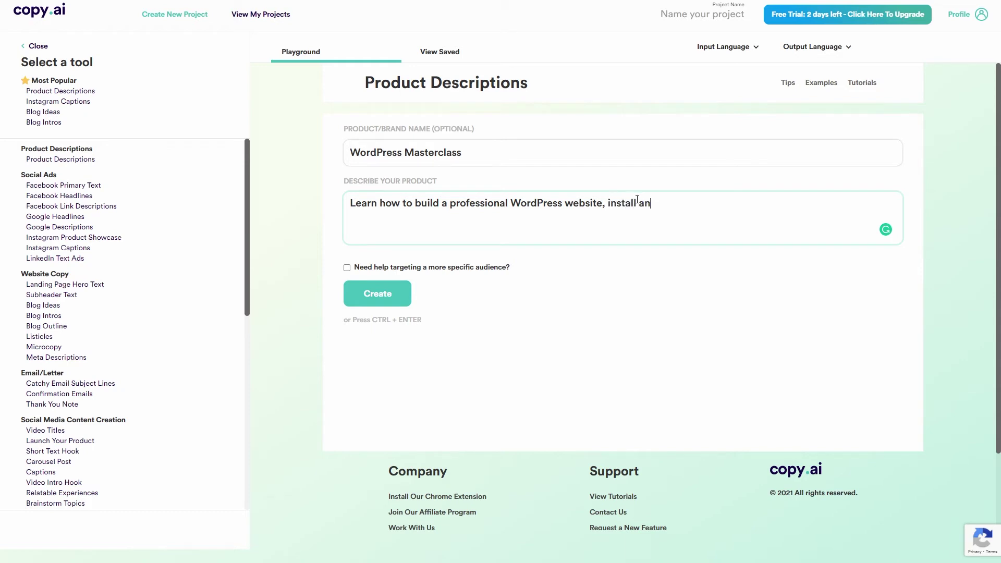
{"action": "type", "text": "SSL ce"}
{"action": "type", "text": "rtificate"}
{"action": "type", "text": ", connect g"}
{"action": "key", "text": "BackSpace"}
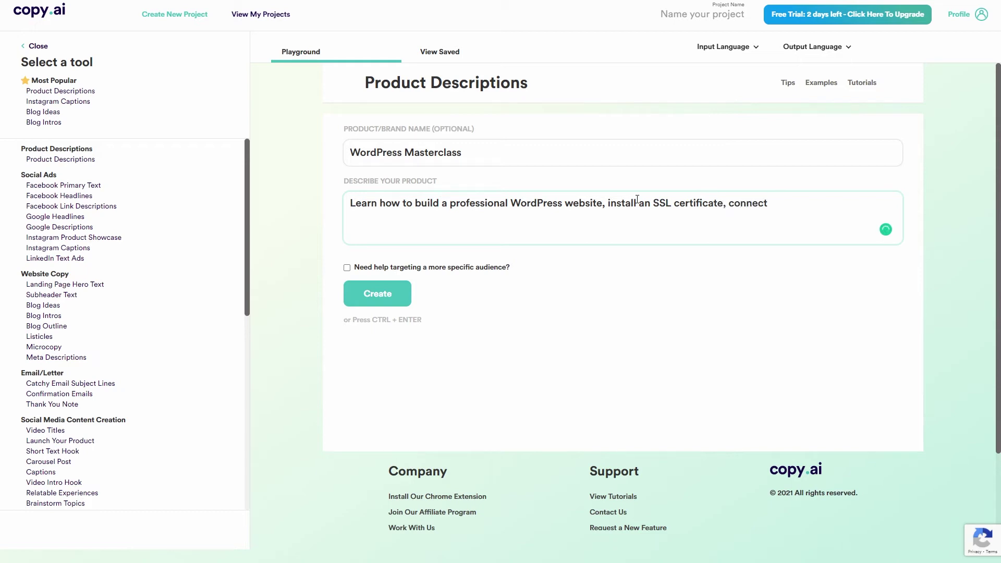
{"action": "type", "text": "Google "}
{"action": "type", "text": "Analyti"}
{"action": "type", "text": "cs, and sec"}
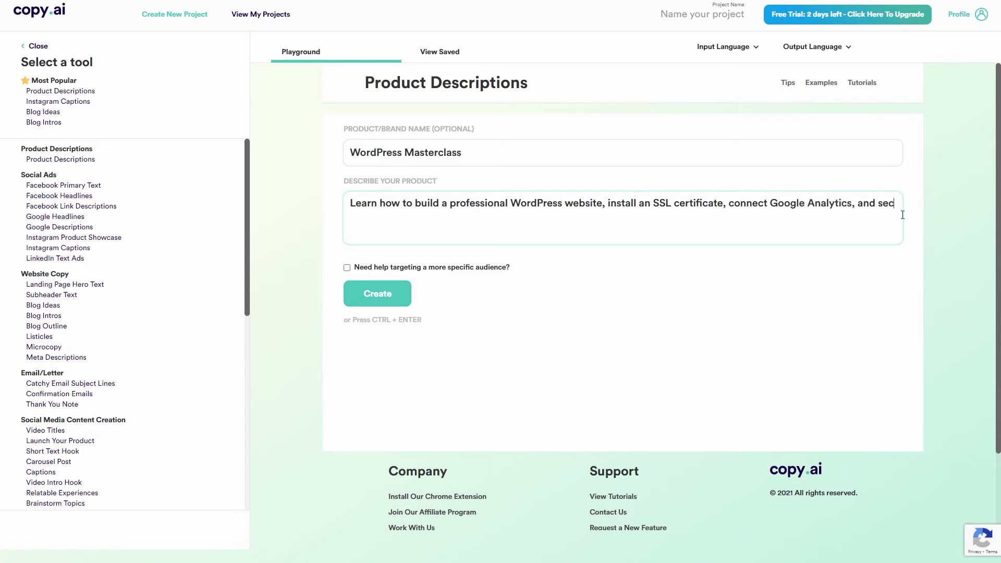
{"action": "type", "text": "ure your "}
{"action": "type", "text": "website."}
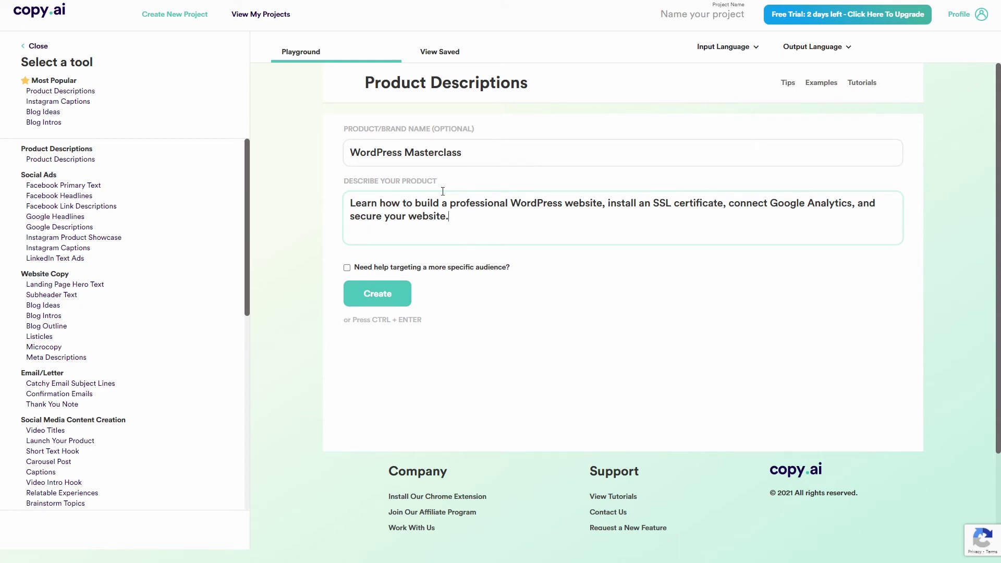
Generate the product descriptions and review the opening of the first result
{"action": "left_click", "coordinate": [382, 296]}
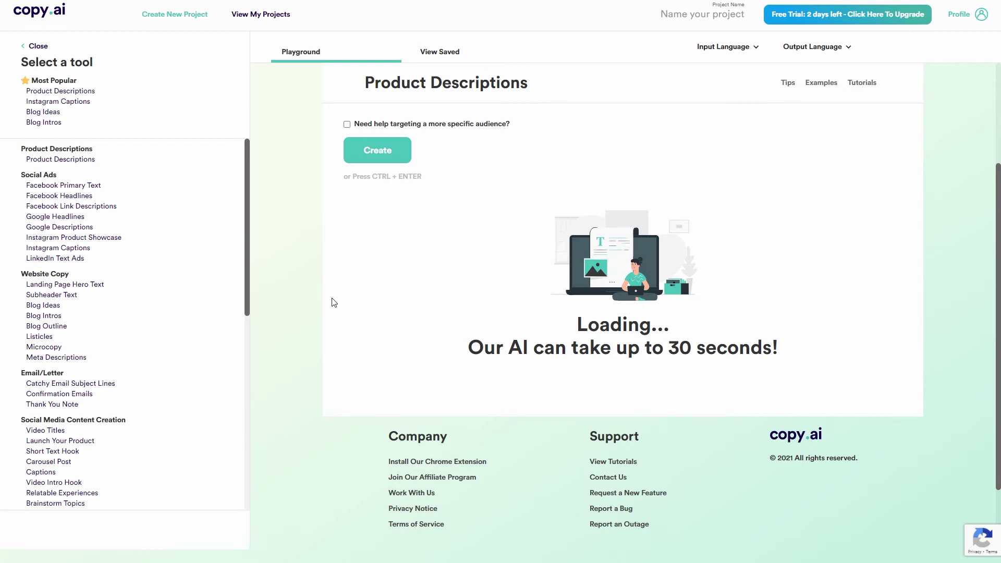
{"action": "scroll", "coordinate": [311, 276], "scroll_direction": "down", "scroll_amount": 2}
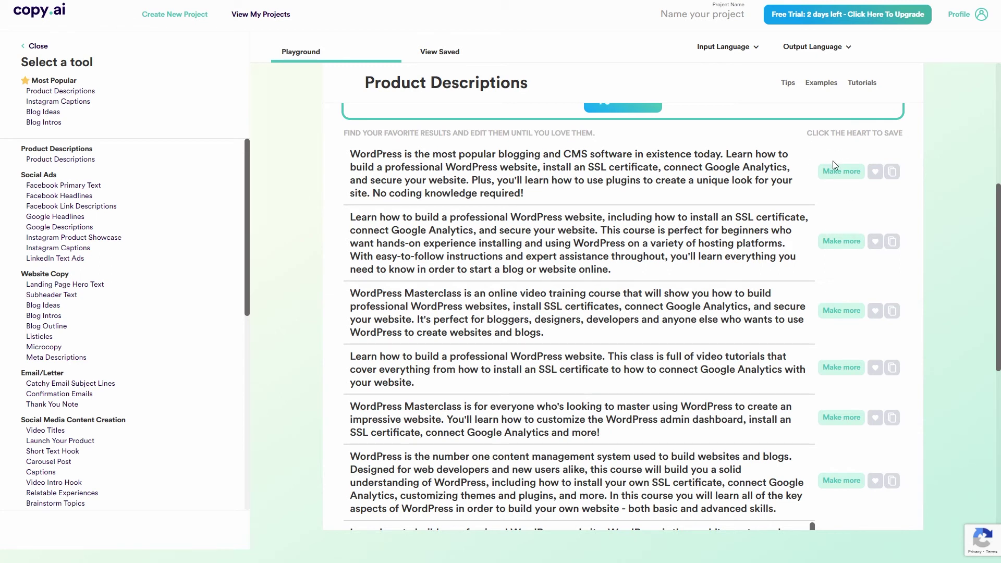
{"action": "left_click_drag", "start_coordinate": [362, 156], "coordinate": [798, 194]}
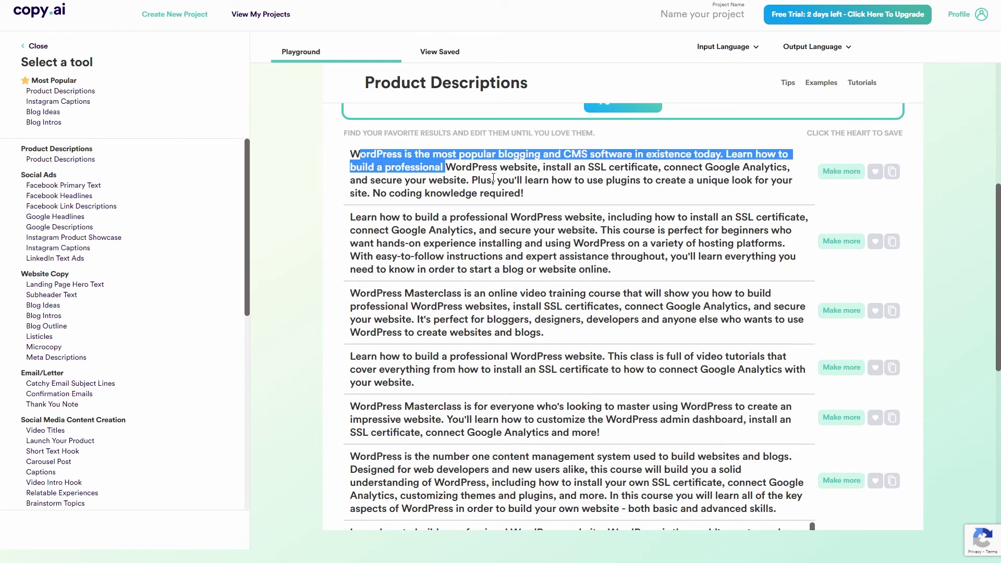
{"action": "left_click", "coordinate": [797, 194]}
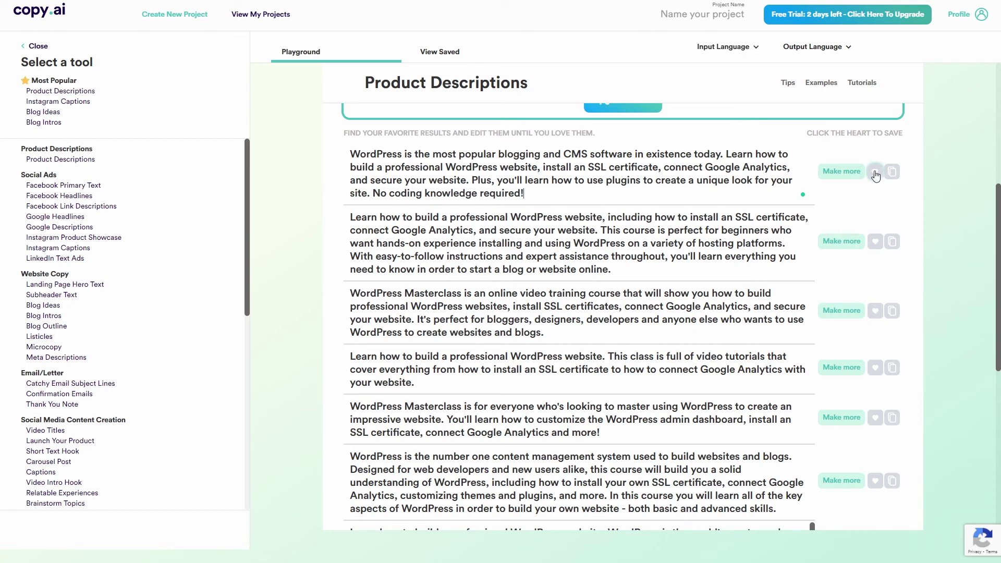
Save the first product description as a favourite and copy it to the clipboard
{"action": "left_click", "coordinate": [874, 172]}
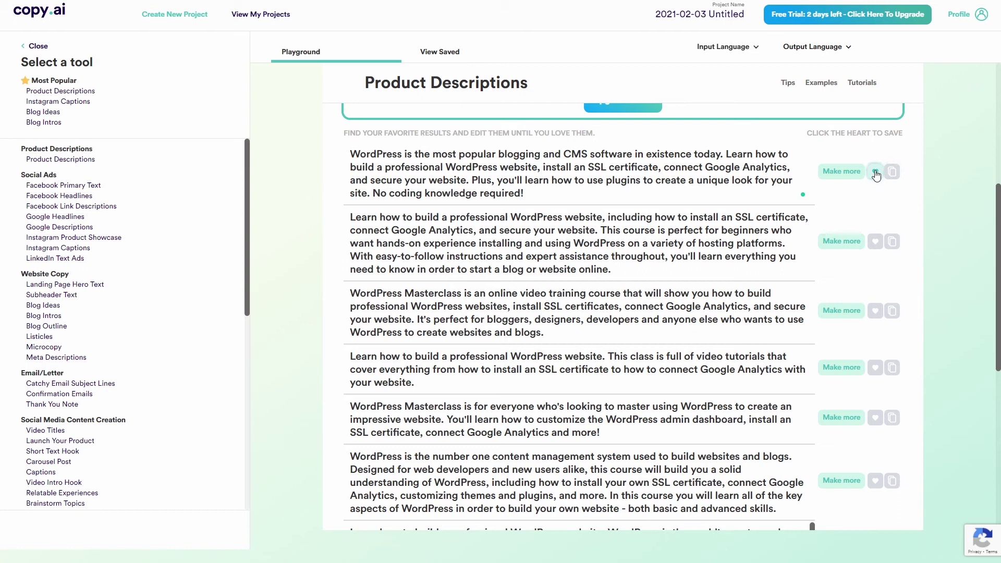
{"action": "left_click", "coordinate": [875, 173]}
{"action": "left_click", "coordinate": [875, 173]}
{"action": "left_click", "coordinate": [892, 174]}
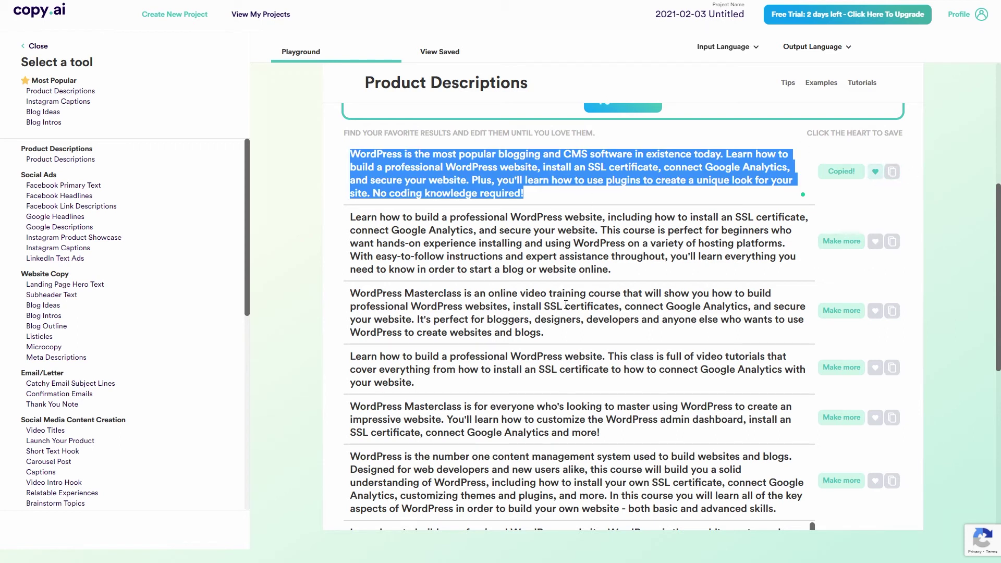
{"action": "scroll", "coordinate": [450, 258], "scroll_direction": "down", "scroll_amount": 3}
{"action": "scroll", "coordinate": [509, 250], "scroll_direction": "down", "scroll_amount": 2}
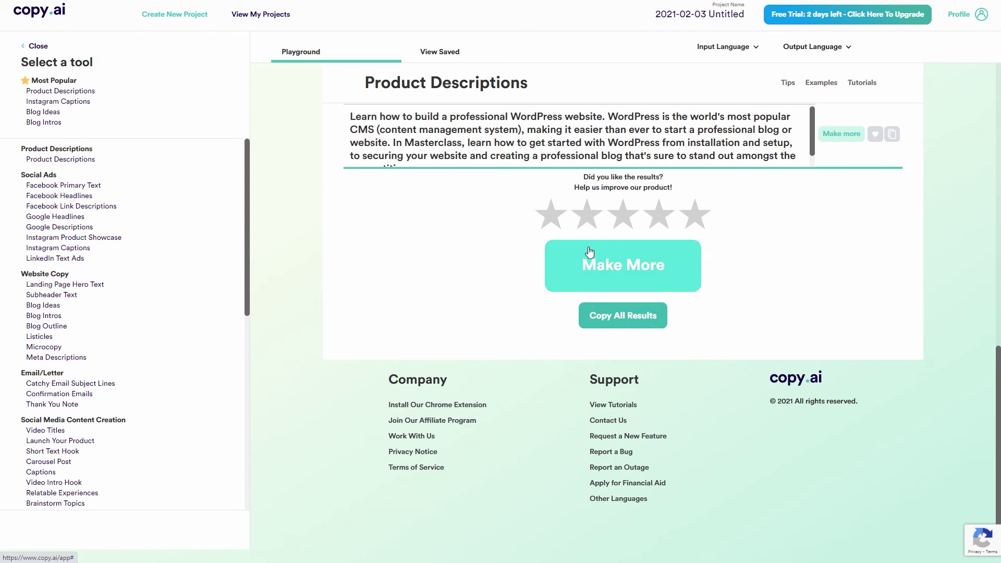
Copy all generated product descriptions at once and dismiss the clipboard confirmation
{"action": "left_click", "coordinate": [616, 318]}
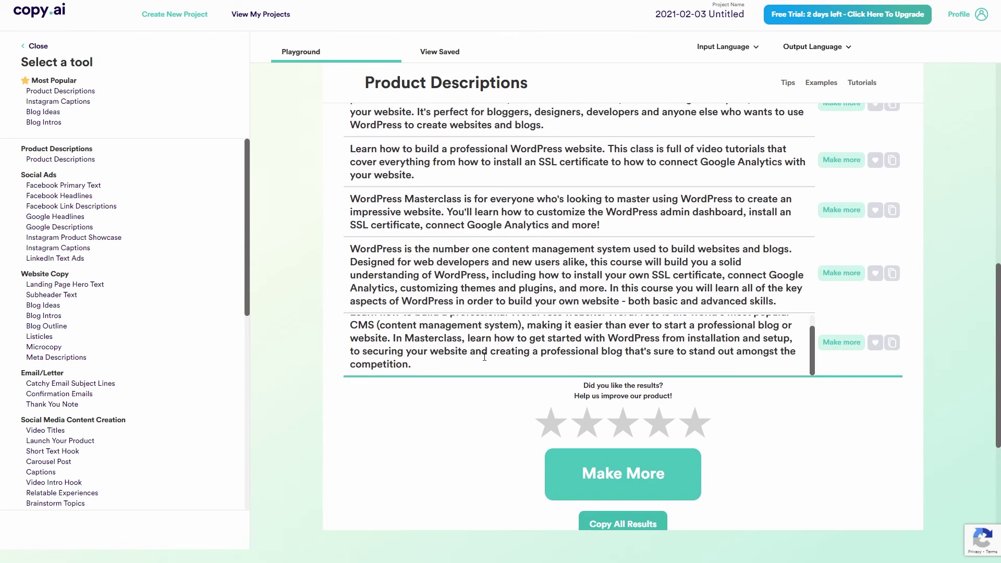
{"action": "scroll", "coordinate": [503, 335], "scroll_direction": "down", "scroll_amount": 2}
{"action": "scroll", "coordinate": [348, 351], "scroll_direction": "down", "scroll_amount": 3}
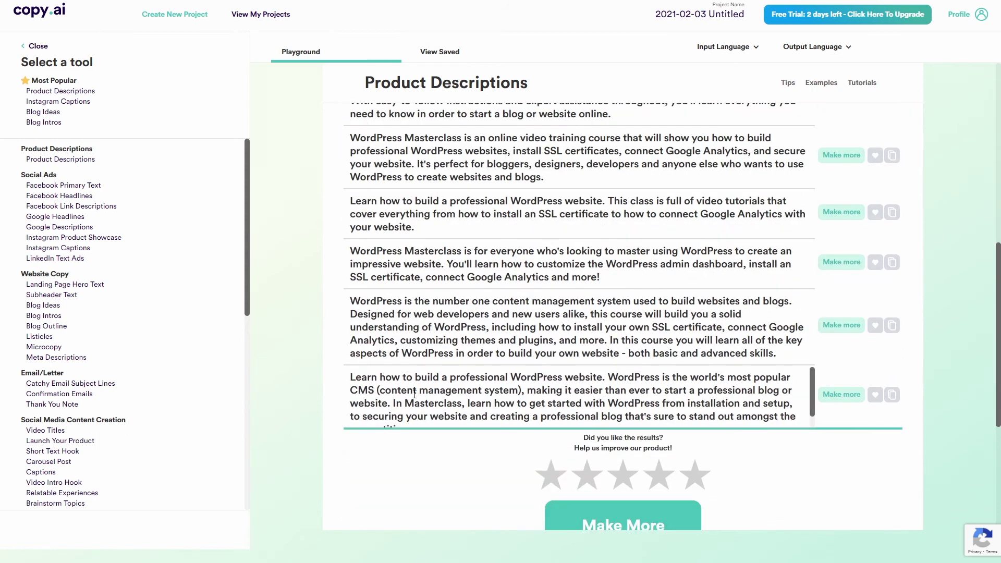
{"action": "scroll", "coordinate": [388, 407], "scroll_direction": "down", "scroll_amount": 2}
{"action": "scroll", "coordinate": [469, 352], "scroll_direction": "down", "scroll_amount": 3}
{"action": "left_click", "coordinate": [583, 316]}
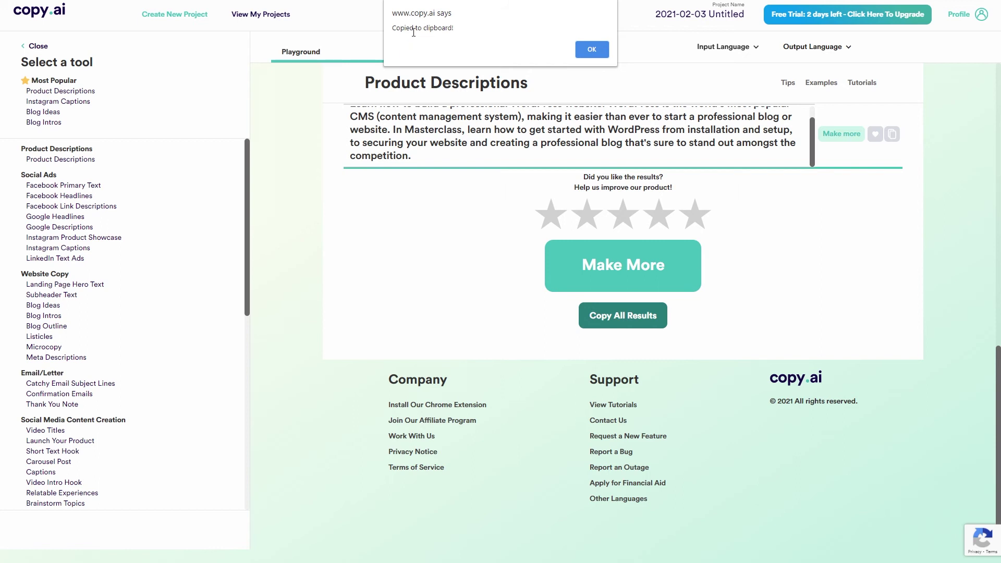
{"action": "left_click", "coordinate": [592, 50]}
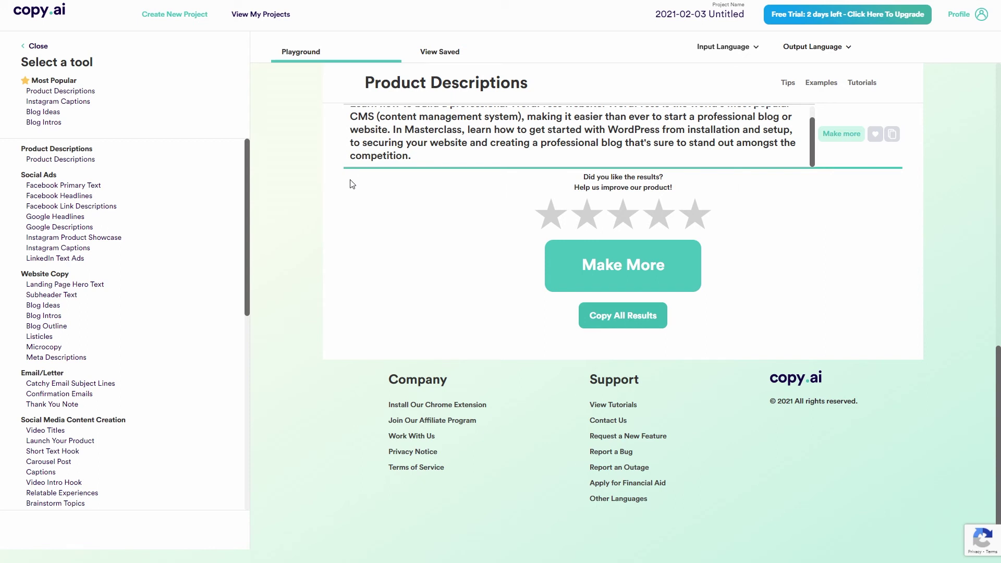
Create Blog Ideas from the prefilled WordPress Masterclass name and description
{"action": "left_click", "coordinate": [43, 112]}
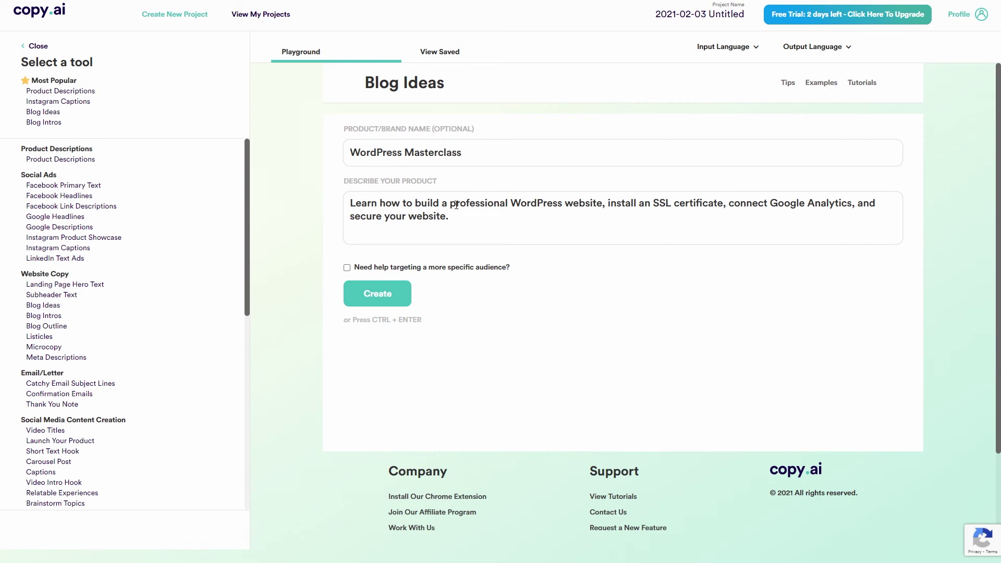
{"action": "left_click", "coordinate": [376, 303]}
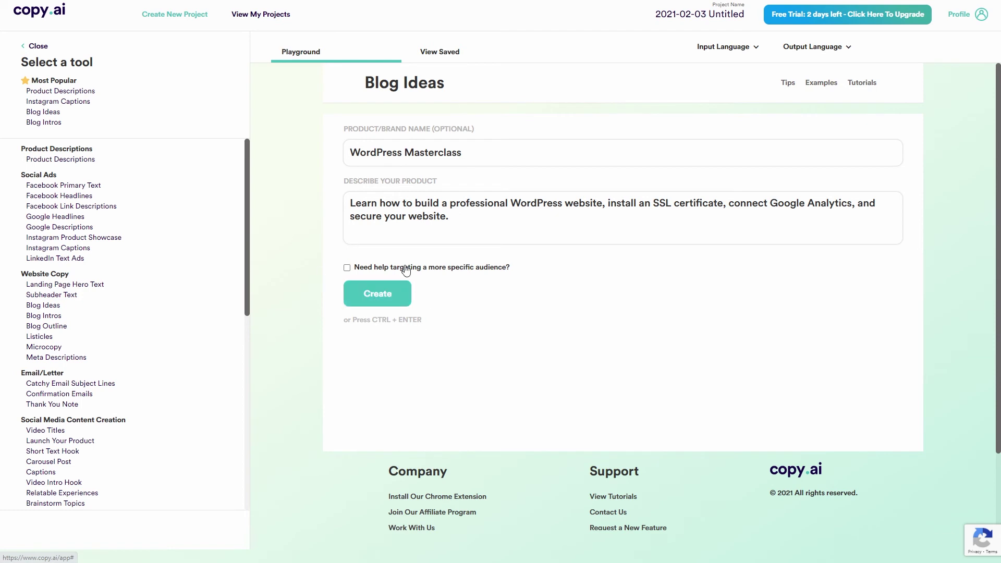
{"action": "left_click", "coordinate": [387, 288]}
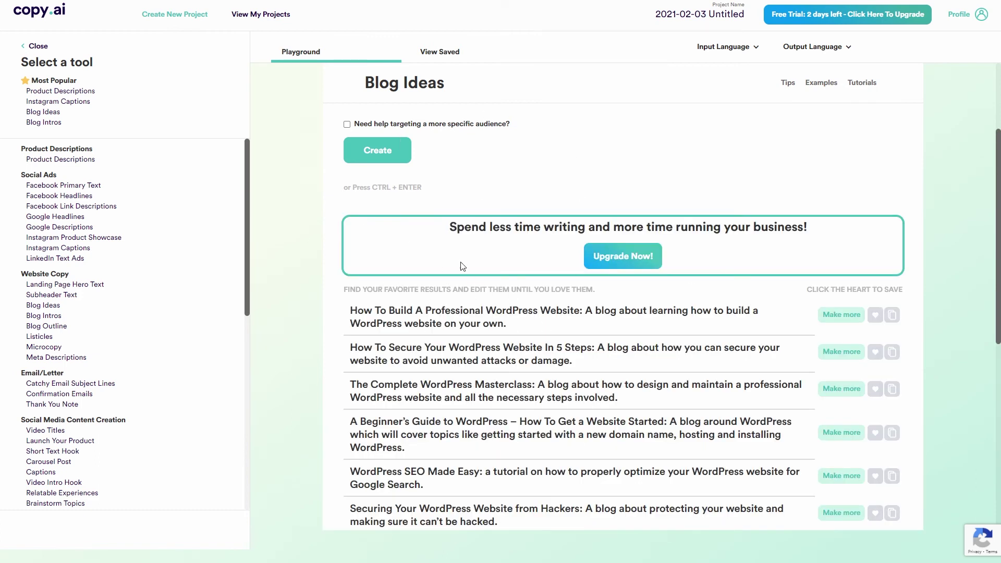
{"action": "scroll", "coordinate": [358, 270], "scroll_direction": "down", "scroll_amount": 1}
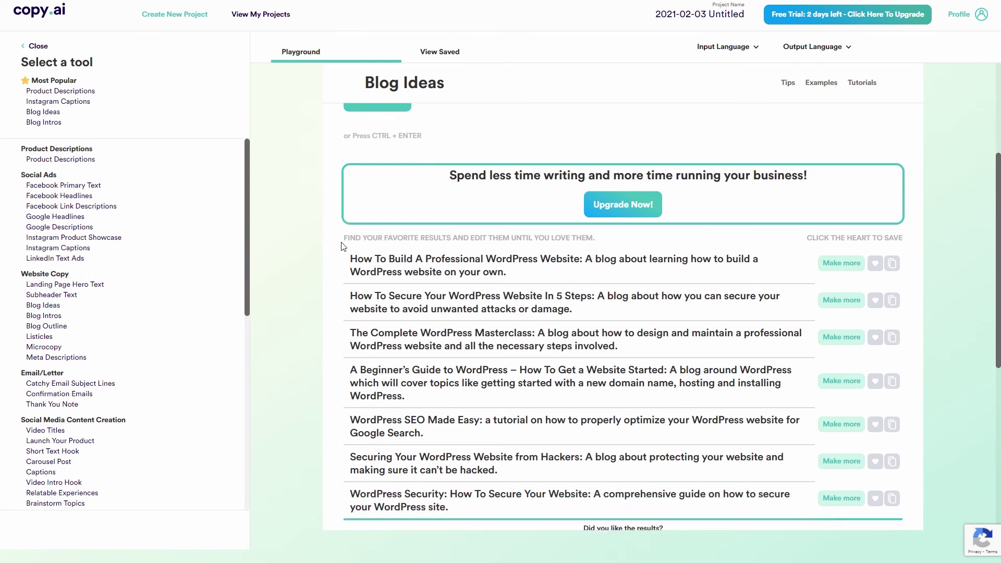
{"action": "scroll", "coordinate": [328, 236], "scroll_direction": "down", "scroll_amount": 1}
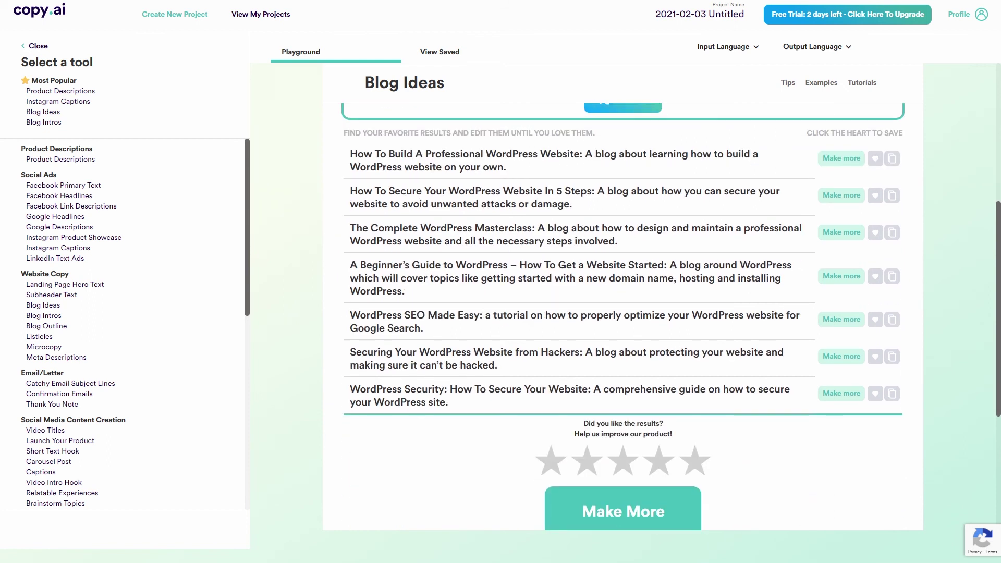
{"action": "left_click_drag", "start_coordinate": [371, 153], "coordinate": [671, 158]}
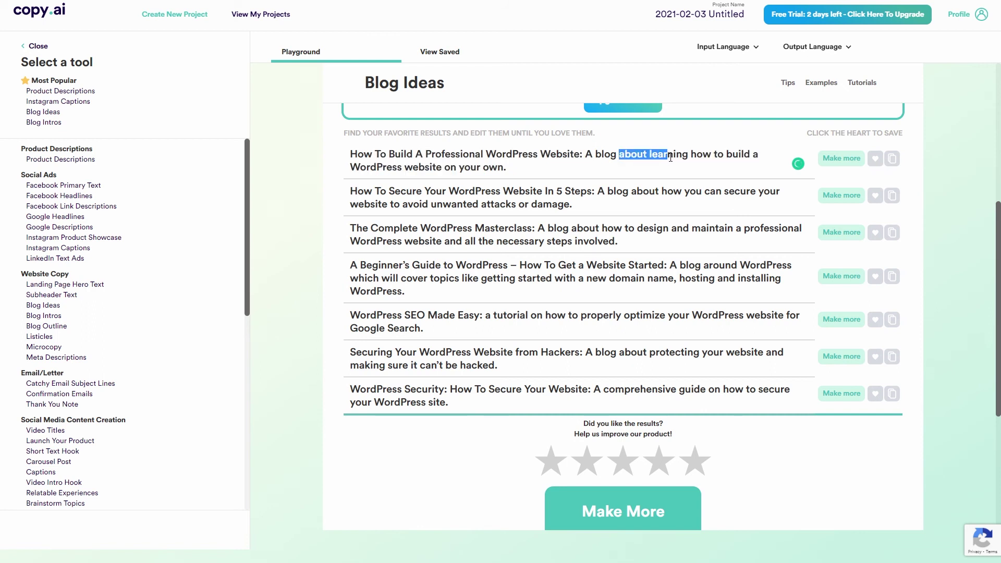
{"action": "left_click_drag", "start_coordinate": [391, 167], "coordinate": [474, 167]}
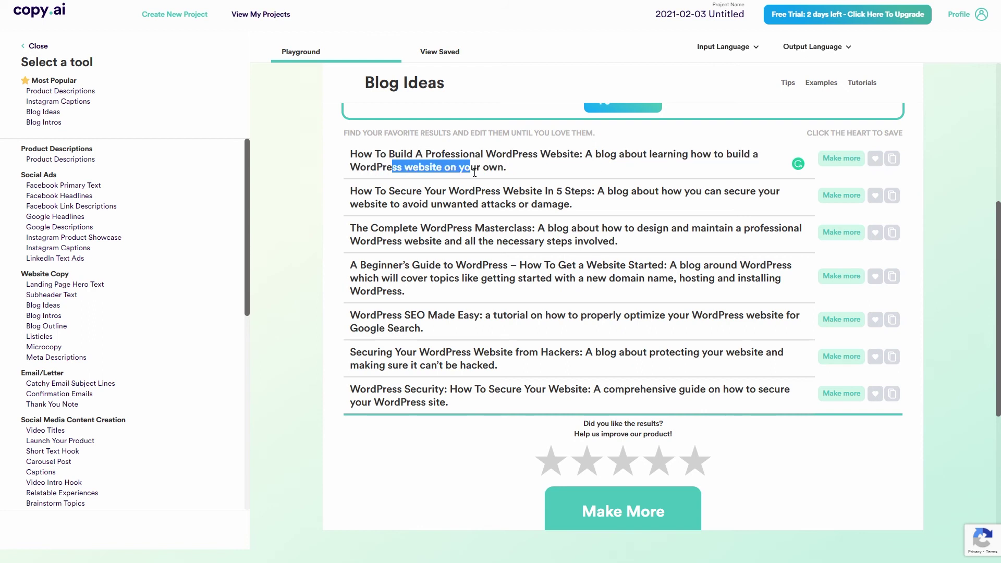
{"action": "left_click", "coordinate": [509, 164]}
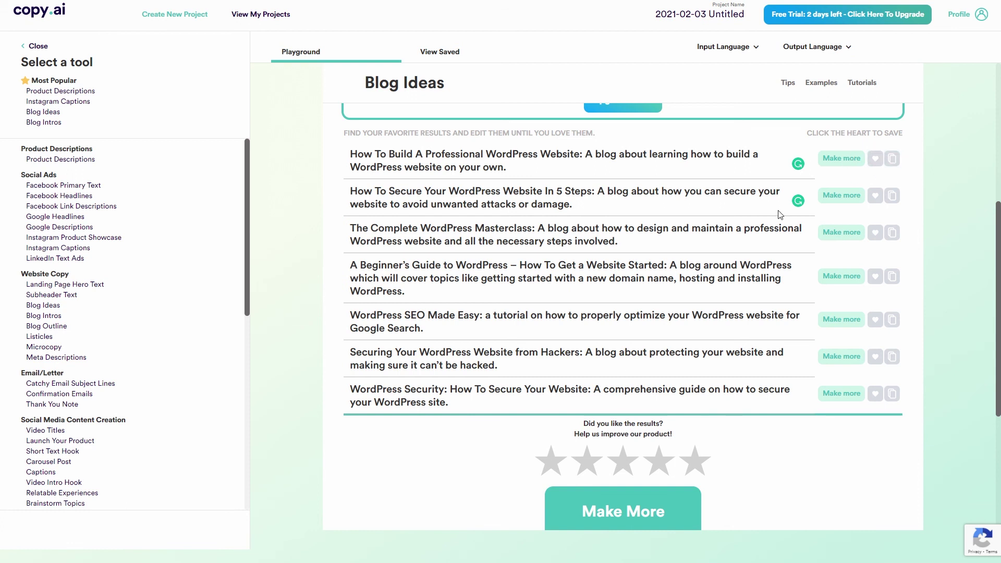
{"action": "scroll", "coordinate": [680, 289], "scroll_direction": "down", "scroll_amount": 3}
Make More to produce a new batch of WordPress blog ideas
{"action": "left_click", "coordinate": [626, 266]}
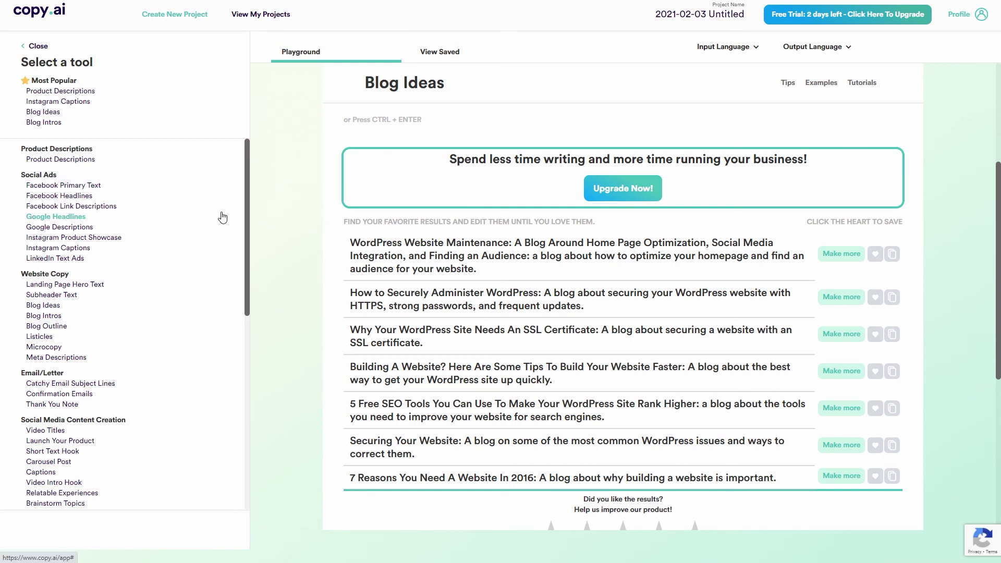
{"action": "scroll", "coordinate": [114, 203], "scroll_direction": "down", "scroll_amount": 2}
{"action": "scroll", "coordinate": [112, 208], "scroll_direction": "down", "scroll_amount": 2}
{"action": "scroll", "coordinate": [111, 311], "scroll_direction": "down", "scroll_amount": 2}
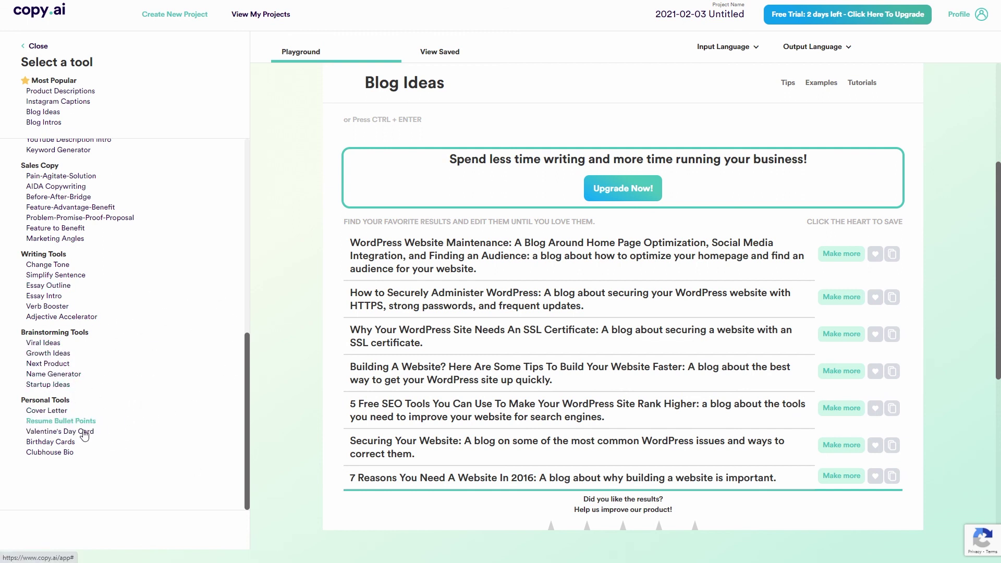
{"action": "scroll", "coordinate": [134, 341], "scroll_direction": "up", "scroll_amount": 5}
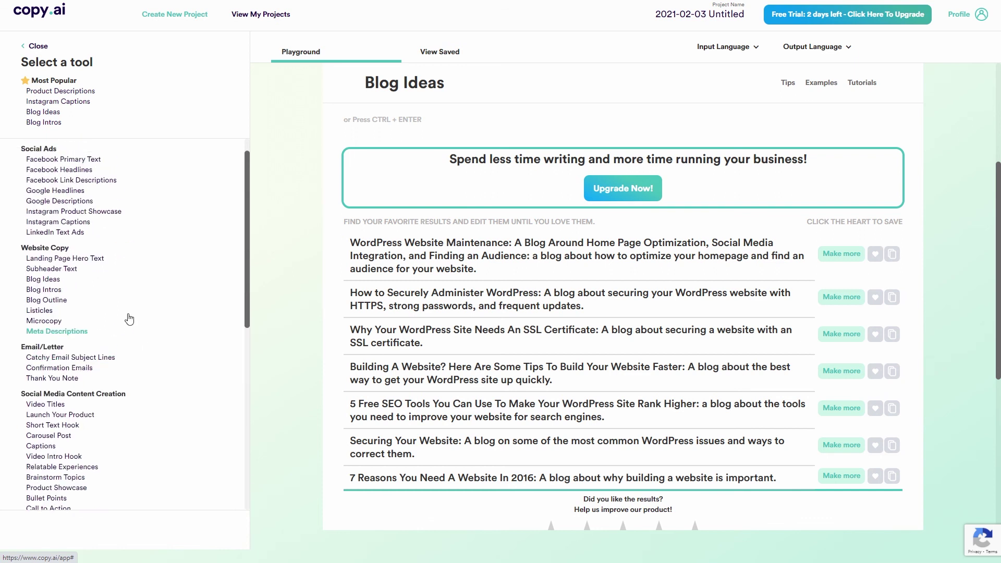
{"action": "scroll", "coordinate": [128, 317], "scroll_direction": "up", "scroll_amount": 1}
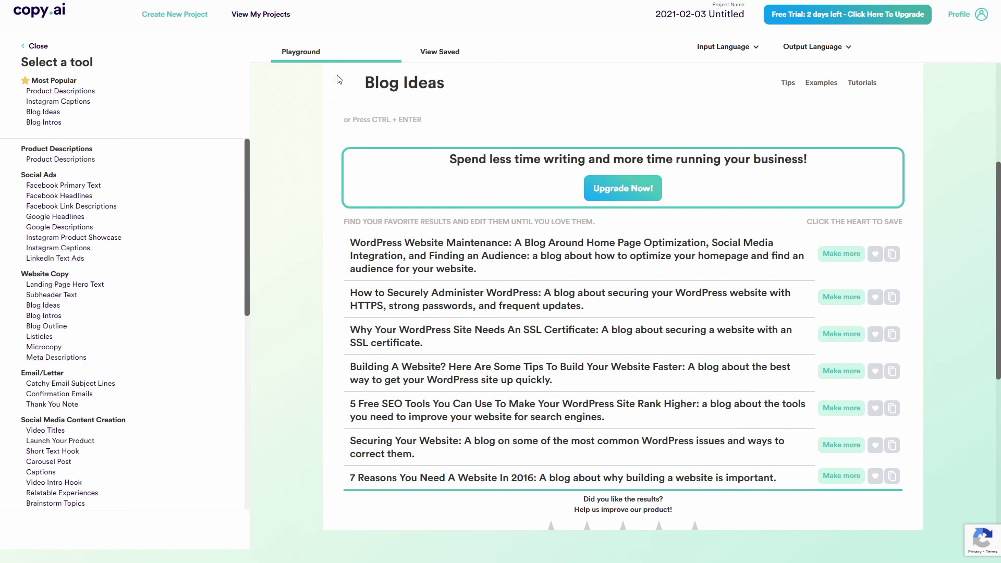